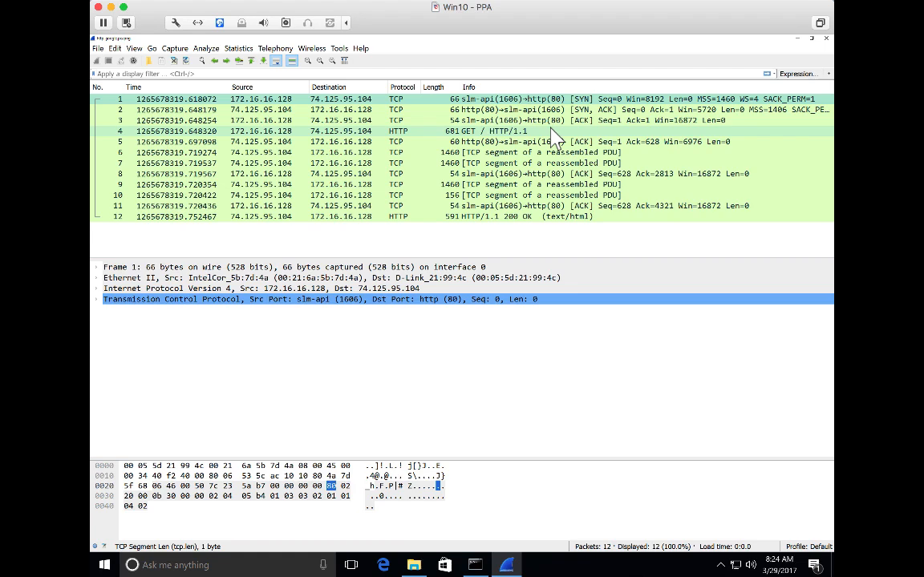
Step: Inspect the TCP header fields of packet 4 (GET / HTTP/1.1) and highlight its Hypertext Transfer Protocol layer in the packet bytes
left_click(551, 131)
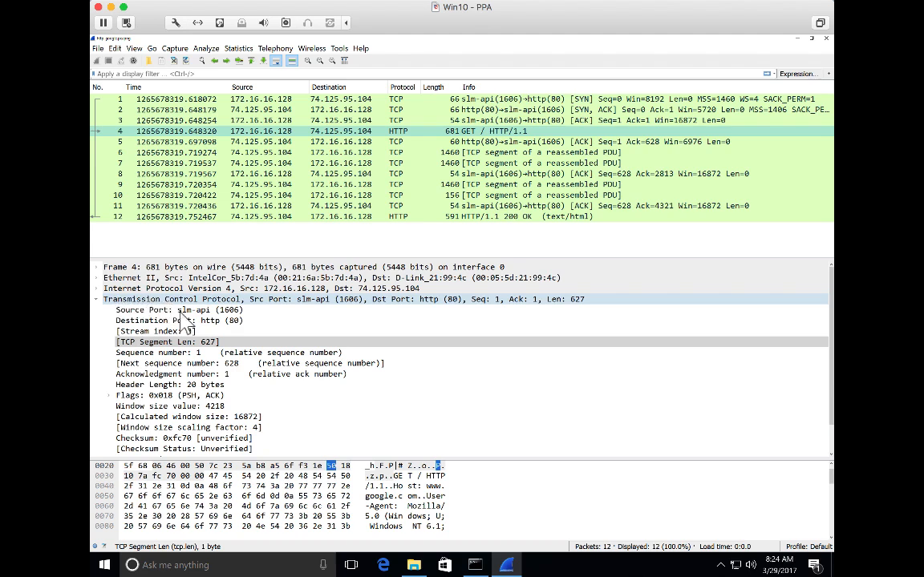
scroll(213, 351, "down", 1)
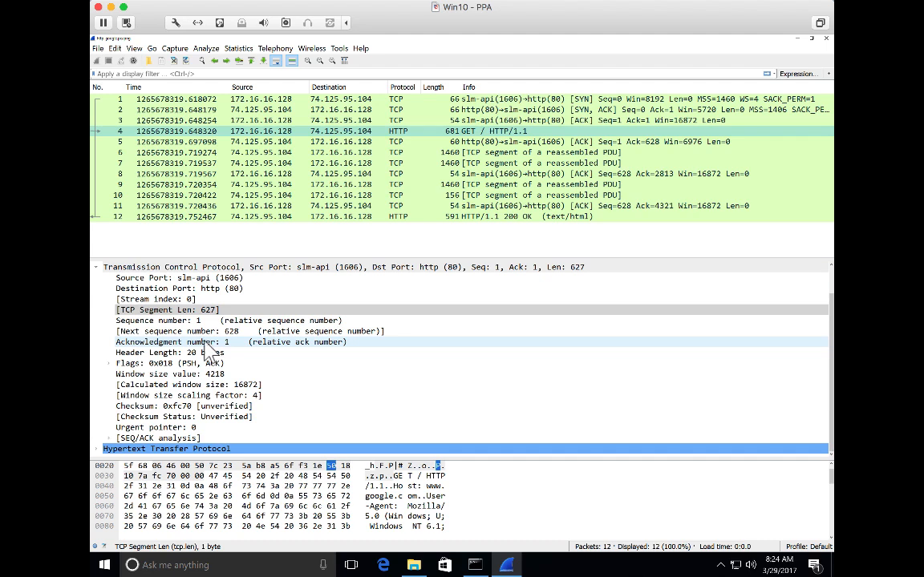
left_click(129, 449)
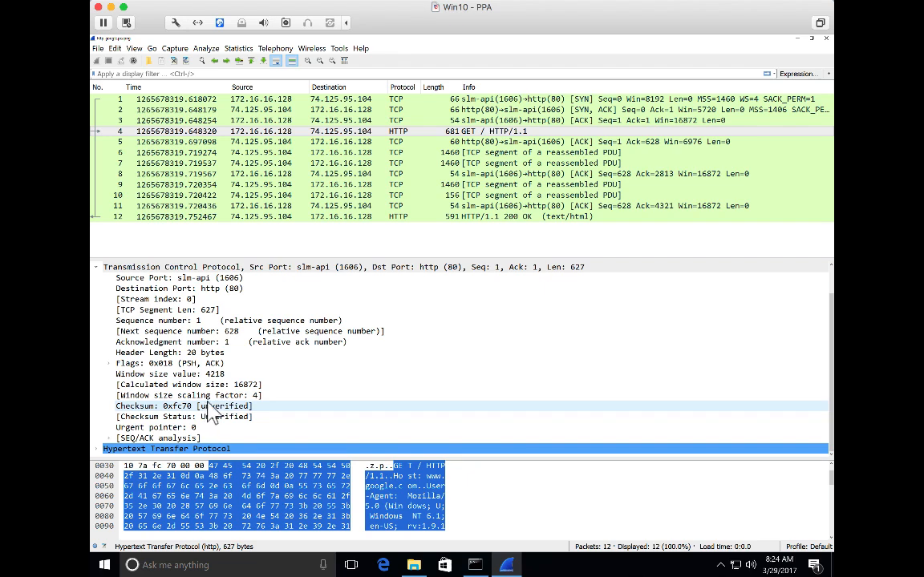
Step: Examine the TCP header of packet 1 (SYN), highlighting its sequence number and acknowledgment number fields
left_click(173, 99)
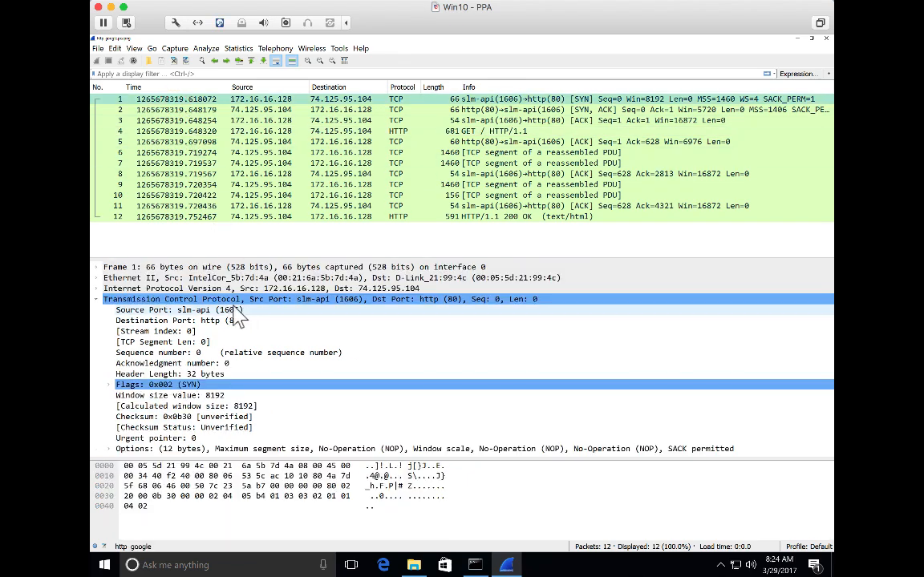
left_click(193, 299)
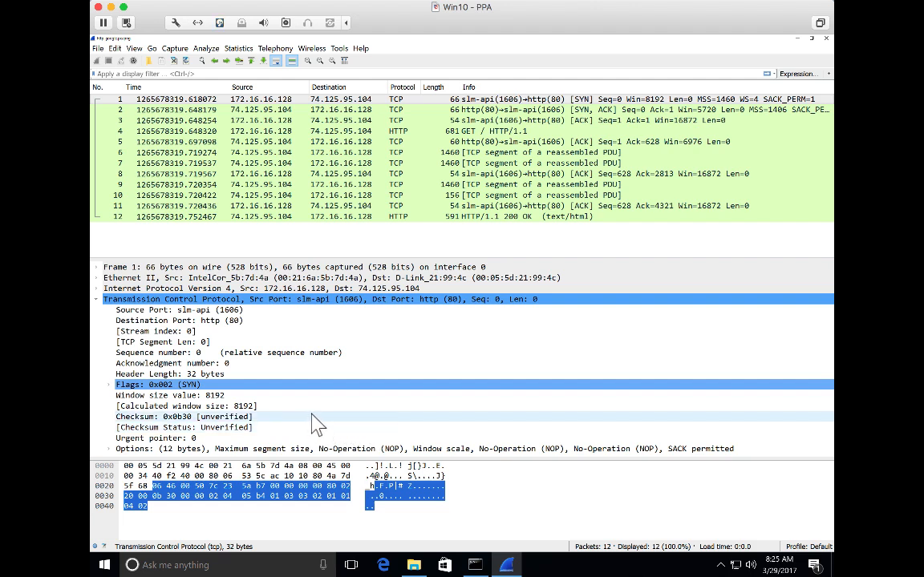
left_click(164, 353)
left_click(199, 363)
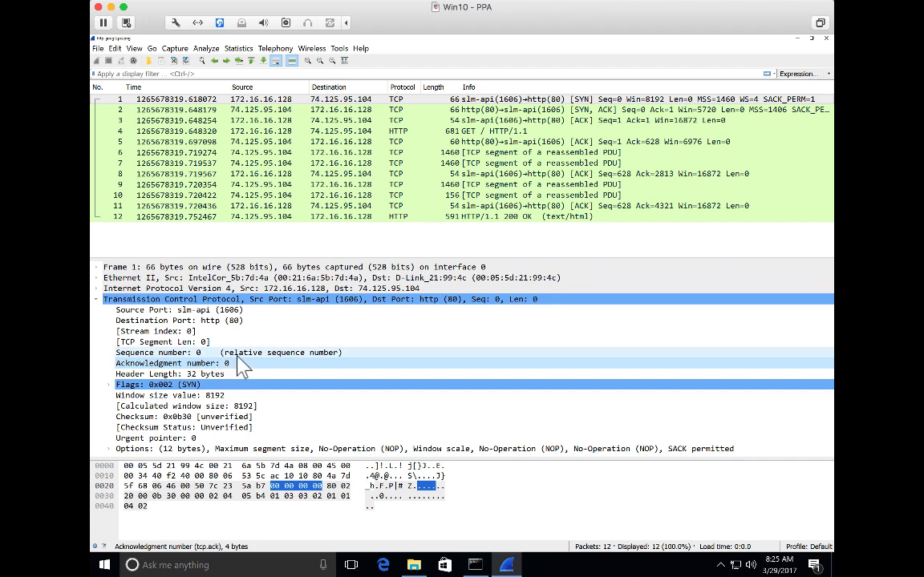
left_click(239, 353)
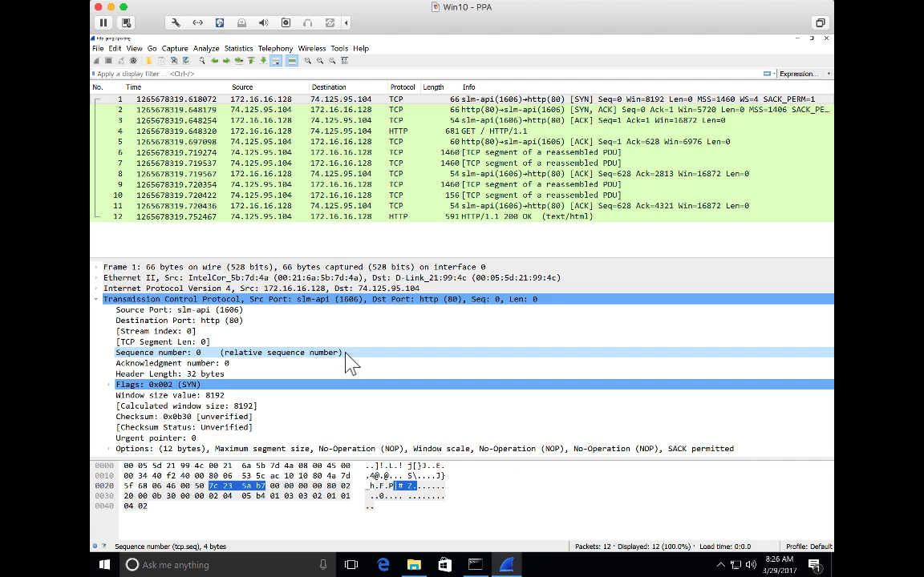
Step: Turn off relative sequence numbers in the TCP protocol preferences and apply the change
left_click(115, 49)
left_click(163, 294)
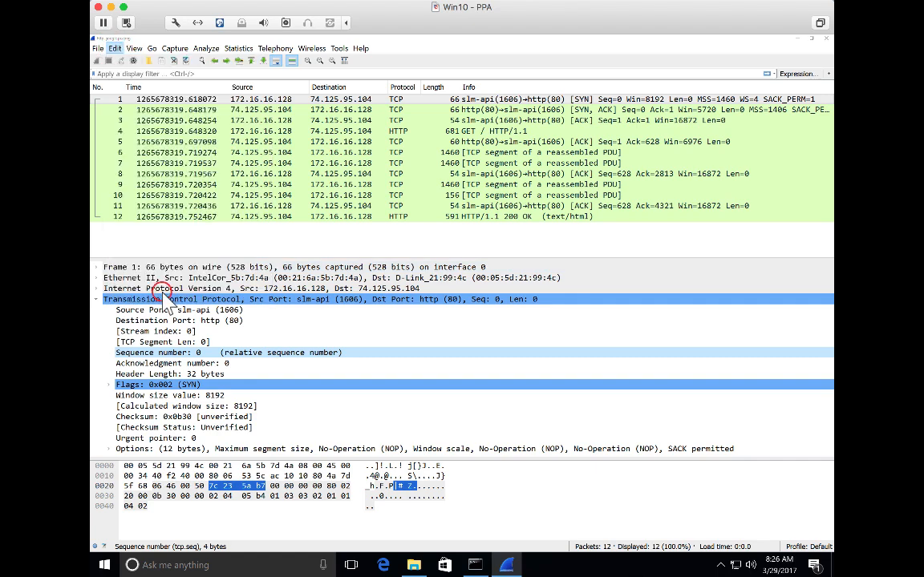
left_click(198, 319)
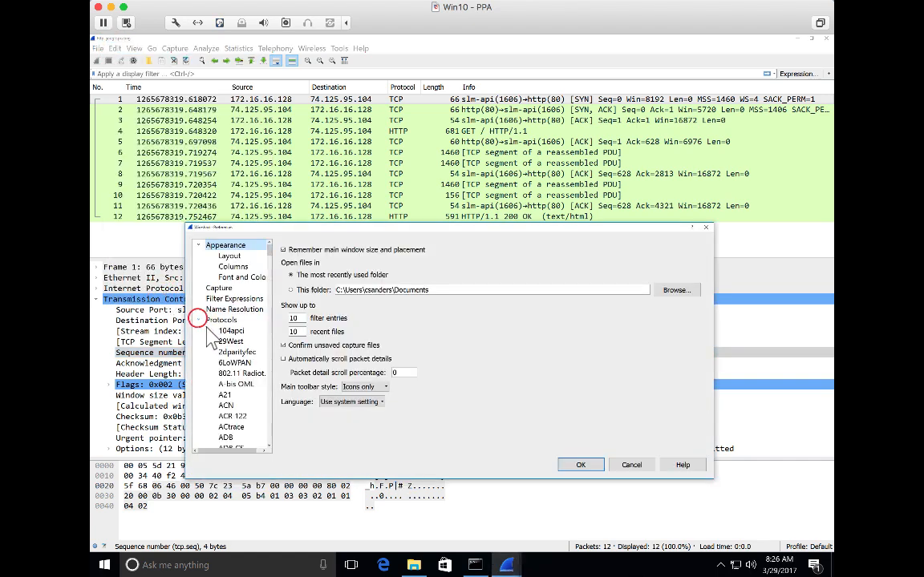
type("tcp")
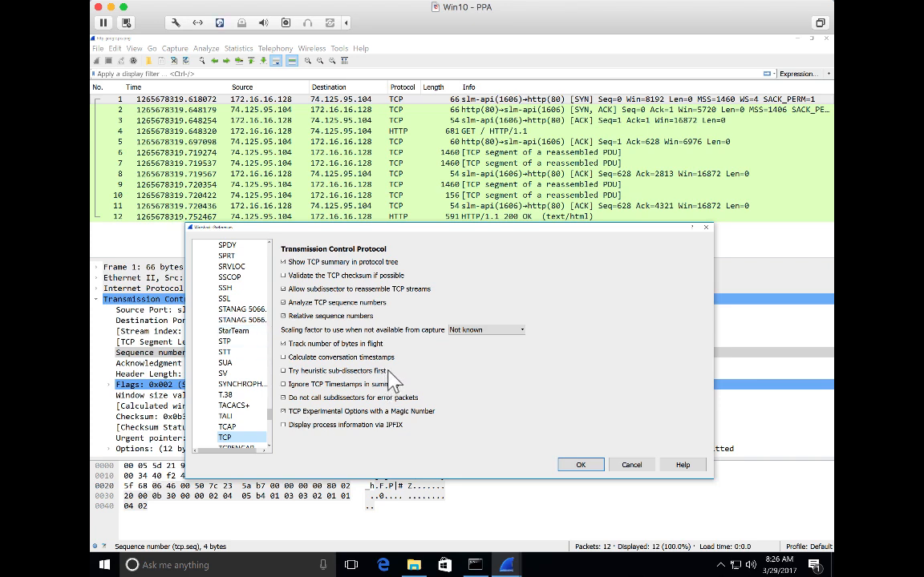
left_click(296, 318)
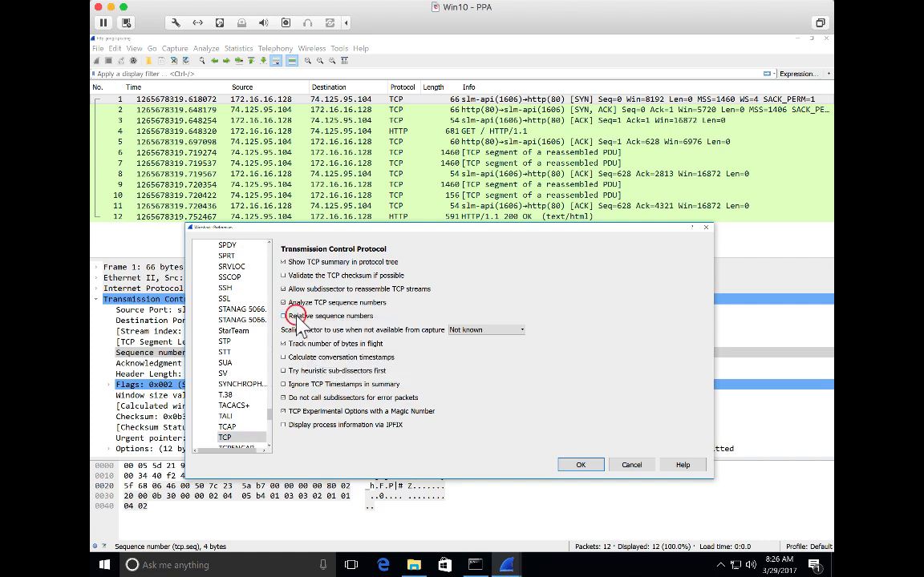
left_click(570, 465)
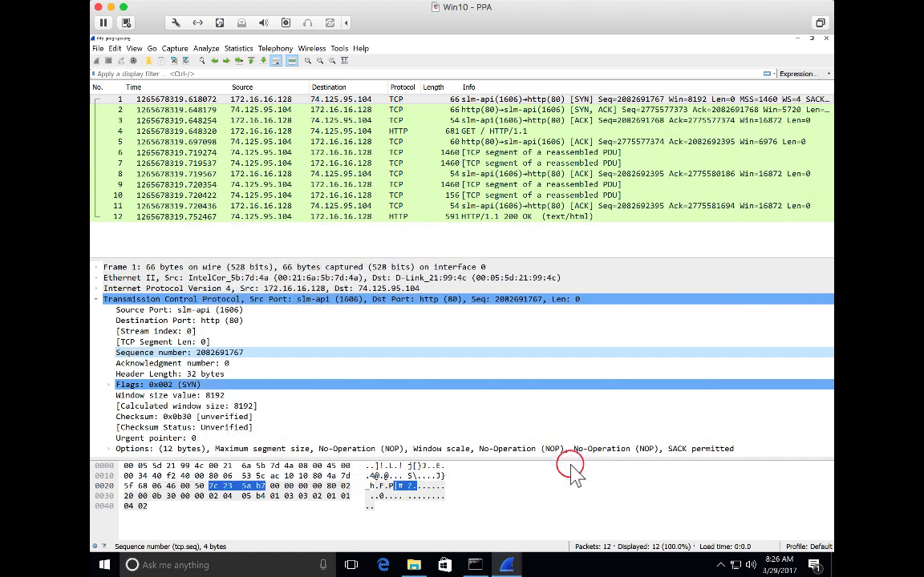
Step: Compare the absolute sequence numbers of packet 1 (SYN) and packet 2 (SYN, ACK)
left_click(252, 354)
left_click(216, 356)
left_click(308, 110)
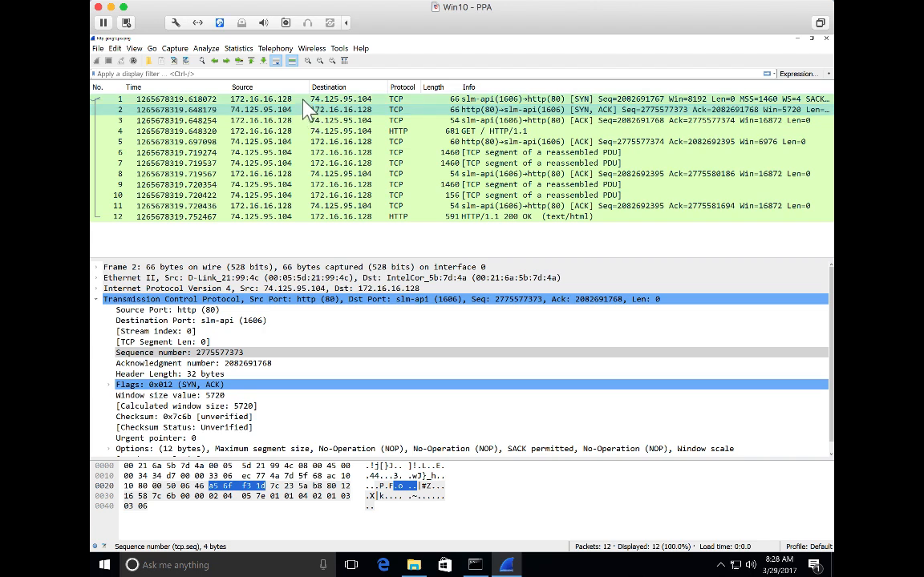
left_click(303, 99)
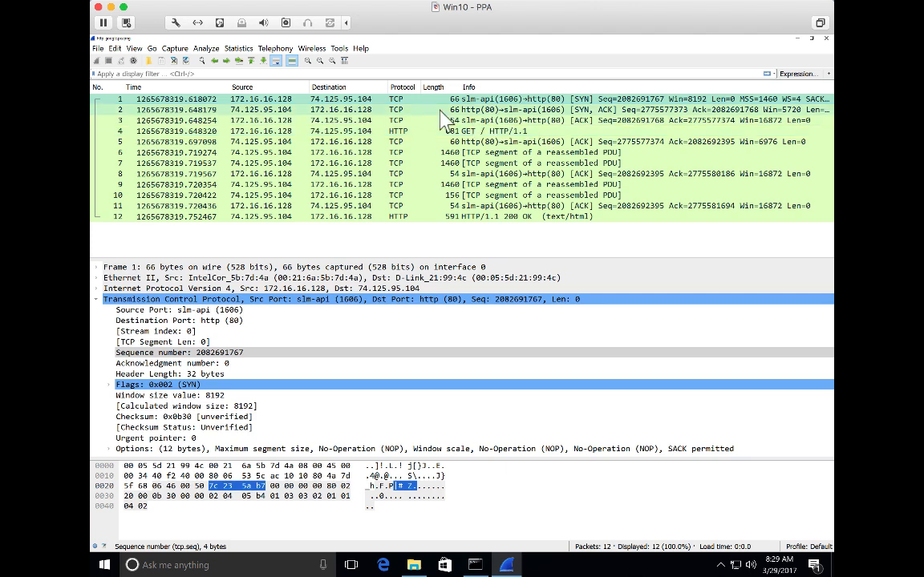
left_click(302, 97)
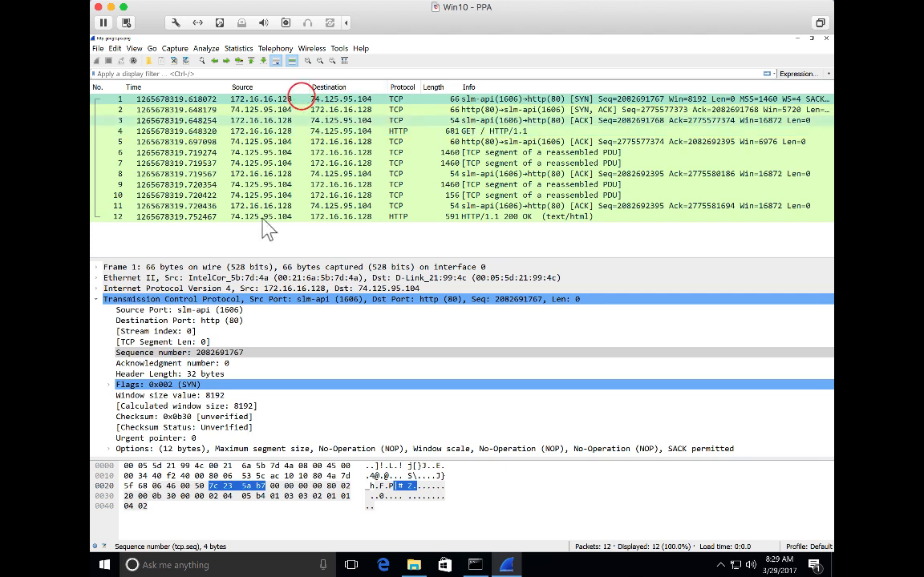
Step: Examine the acknowledgment number of packet 2 (SYN, ACK) and the sequence number of packet 3 (ACK)
left_click(277, 111)
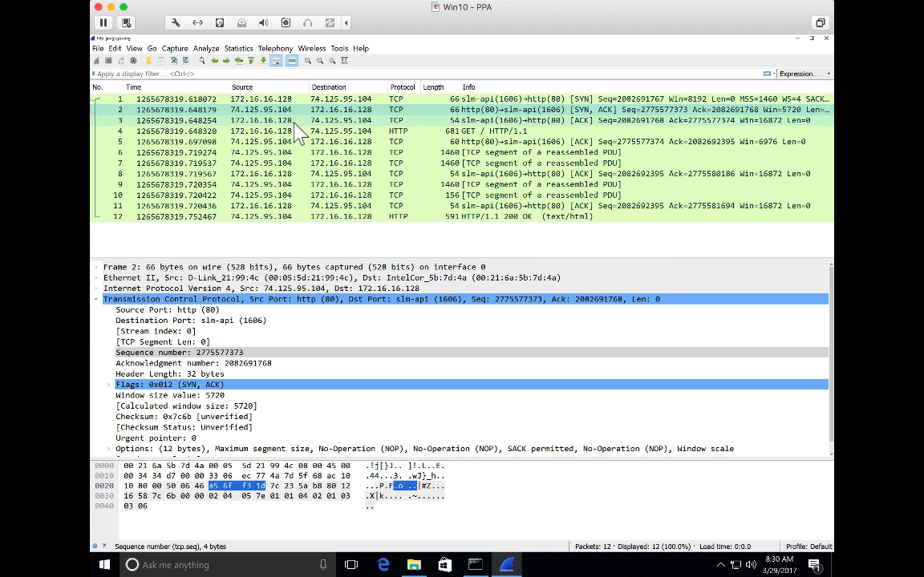
left_click(281, 365)
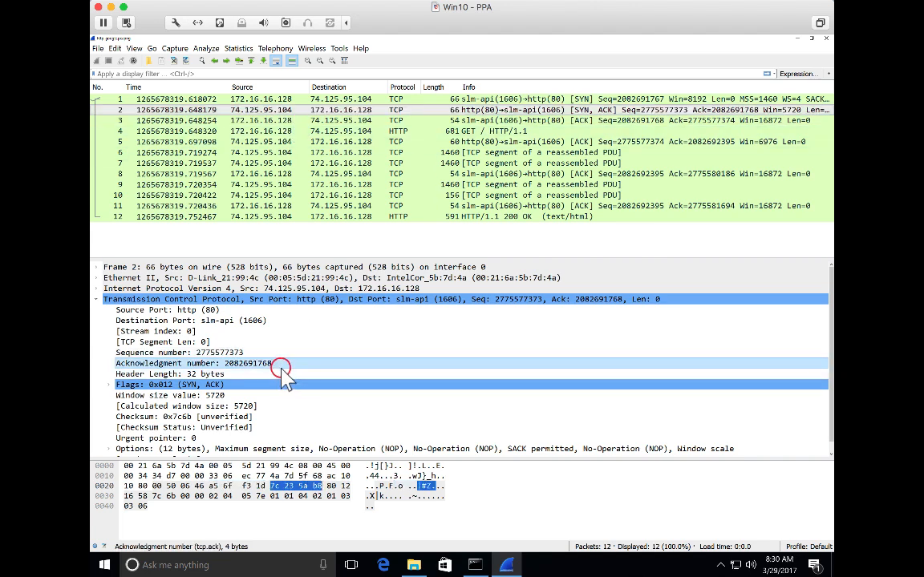
left_click(280, 121)
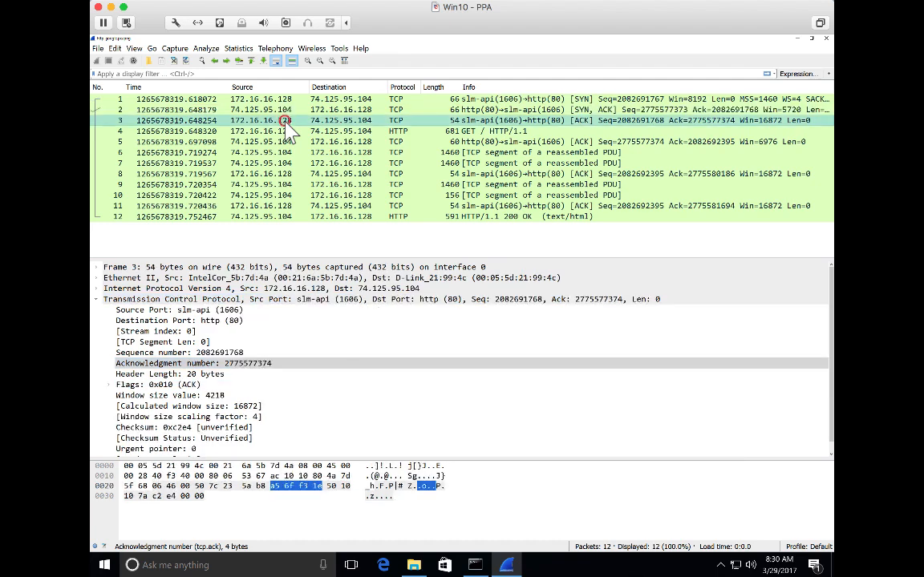
left_click(249, 354)
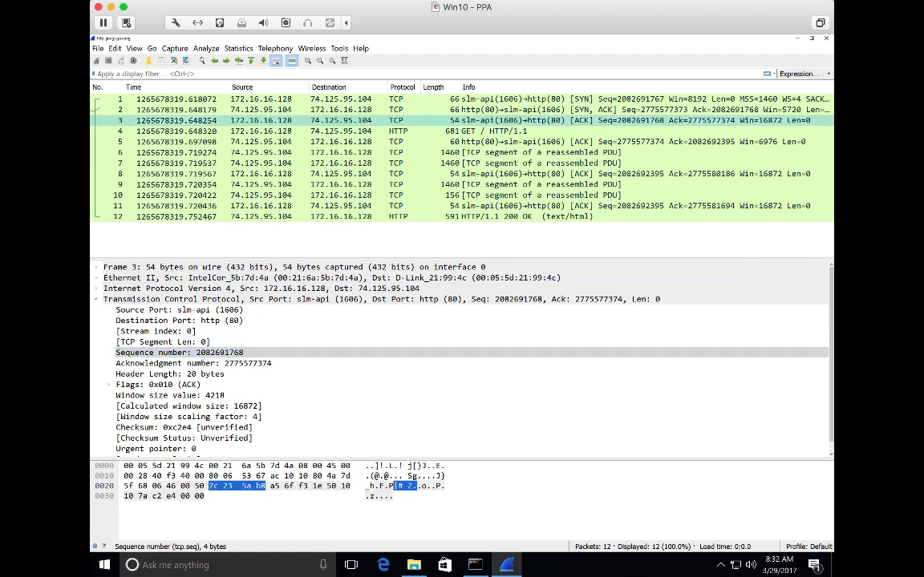
Step: Examine the TCP header and sequence number of packet 4 (GET / HTTP/1.1), along with the bytes of its HTTP payload
left_click(152, 132)
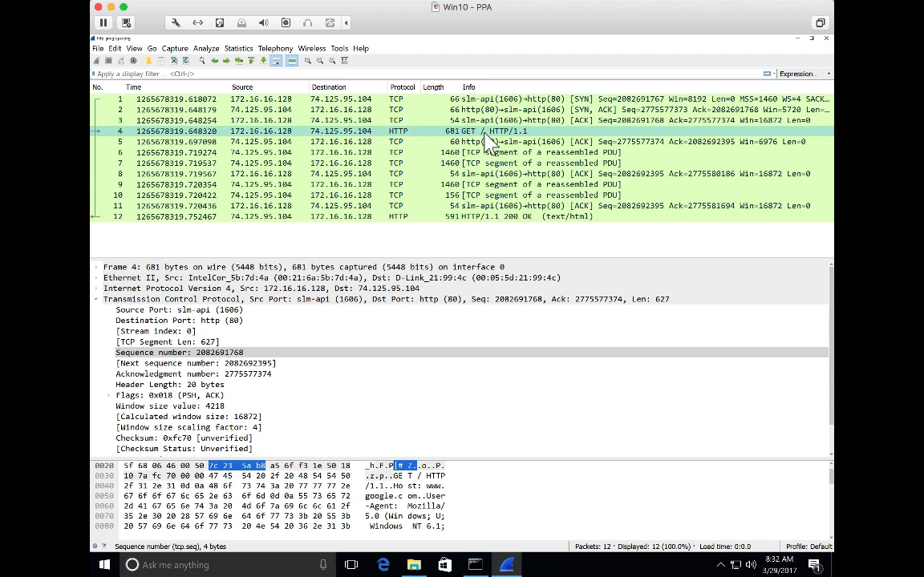
left_click(246, 302)
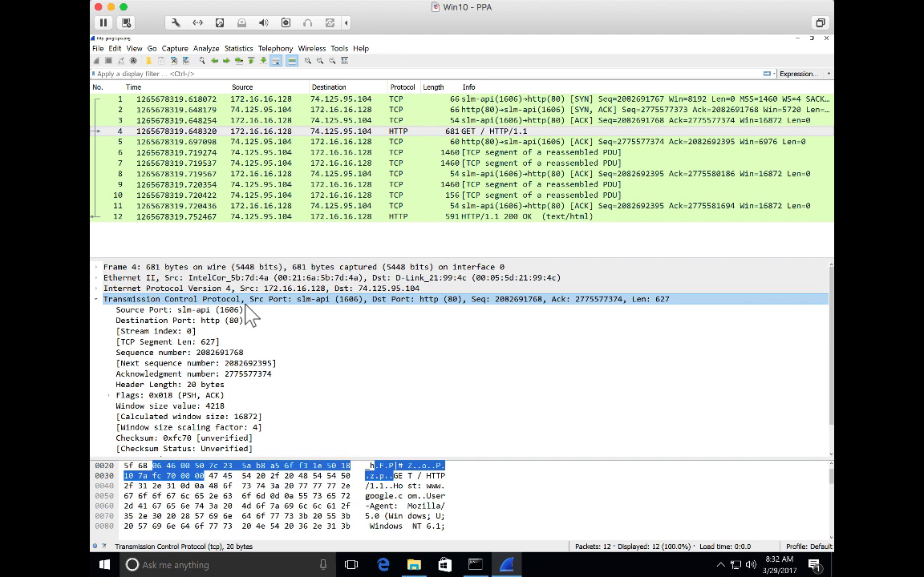
left_click(221, 352)
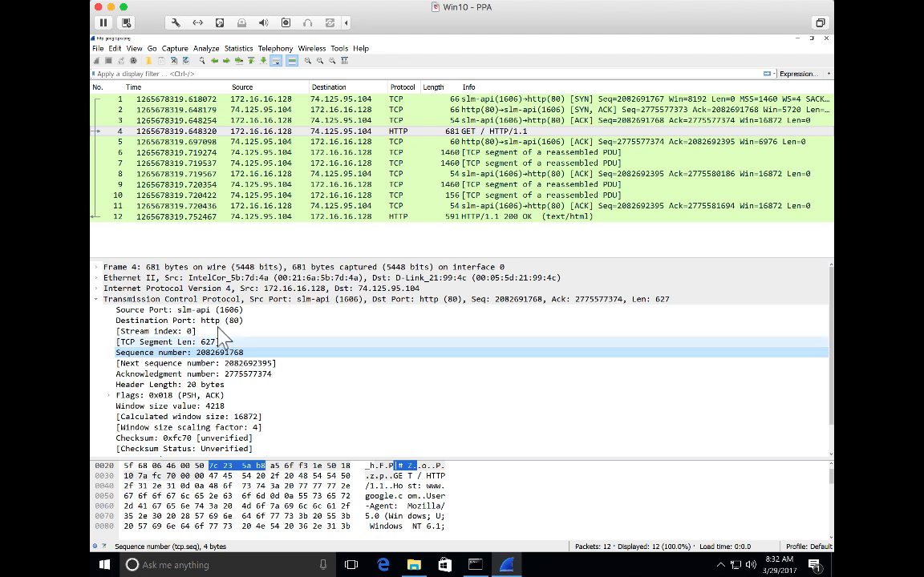
left_click(203, 299)
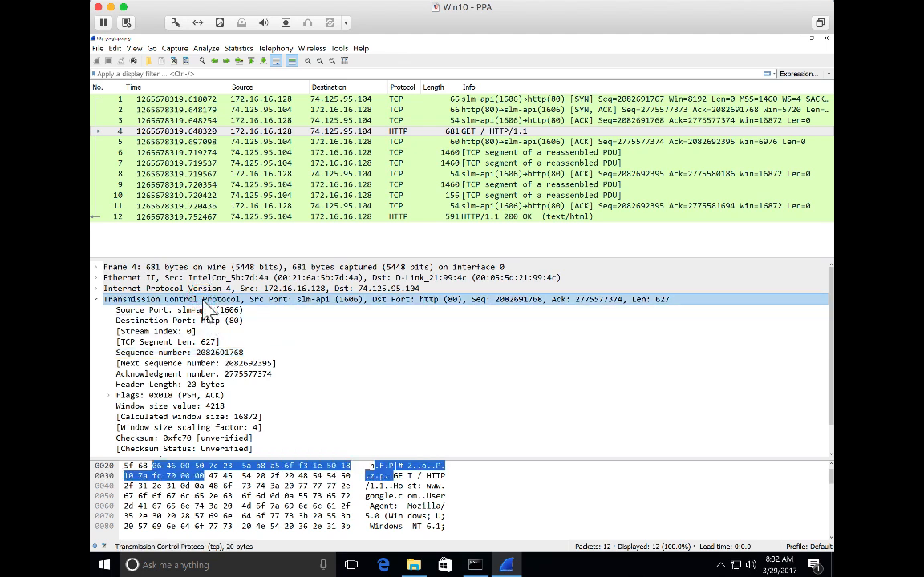
scroll(183, 417, "down", 1)
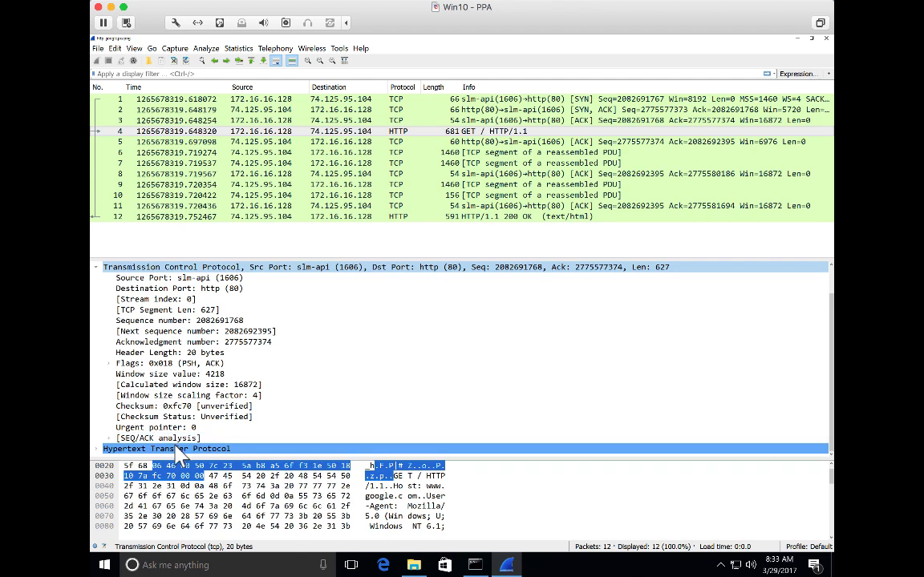
left_click(183, 449)
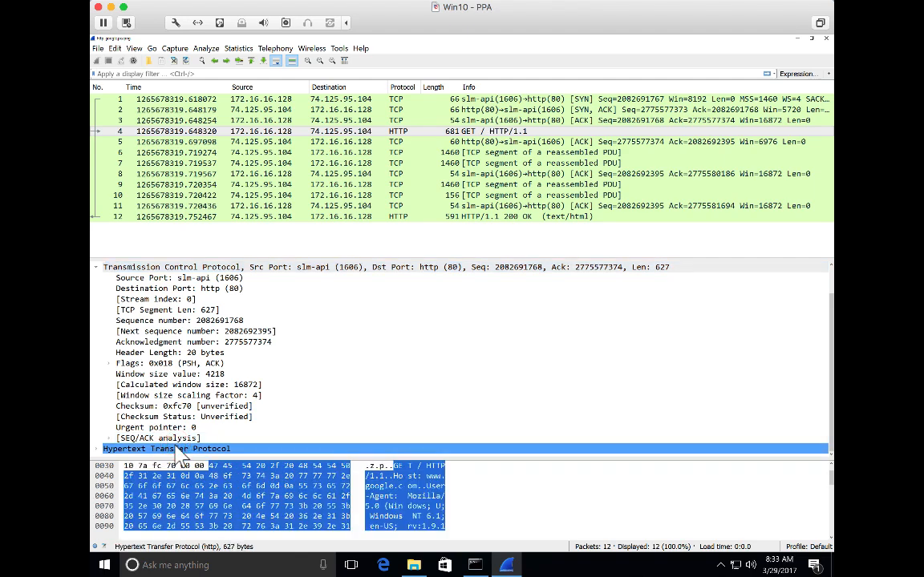
scroll(196, 365, "up", 1)
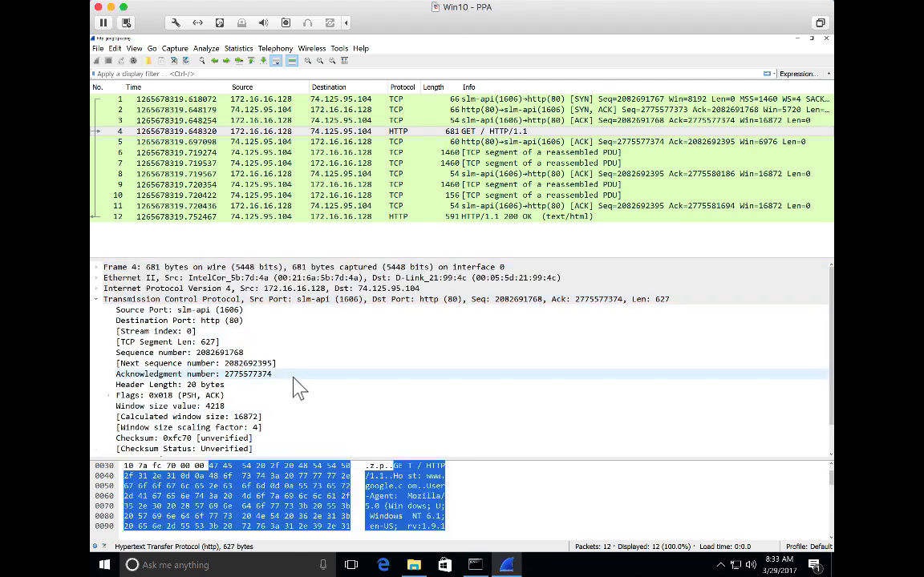
Step: Highlight the TCP layer of packet 4, comparing its sequence number with its next sequence number
left_click(225, 296)
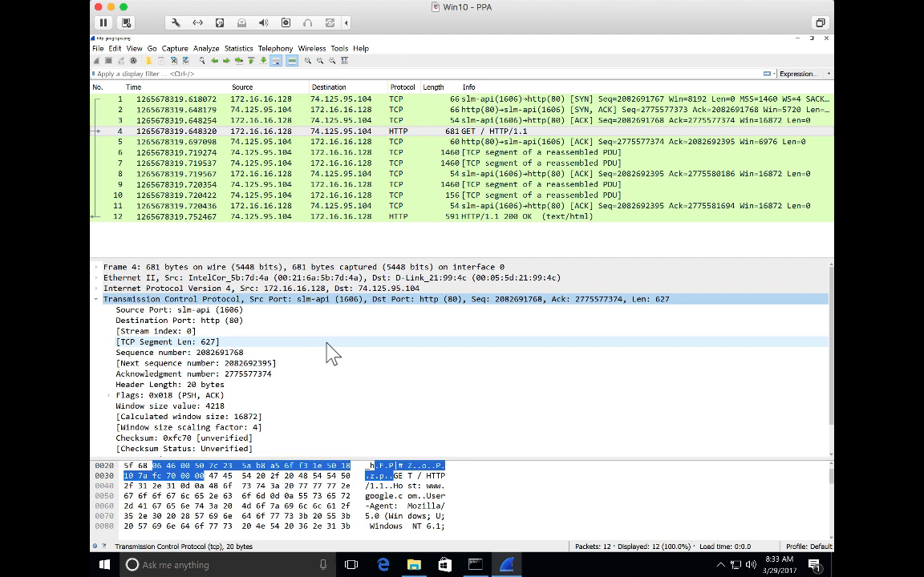
left_click(295, 350)
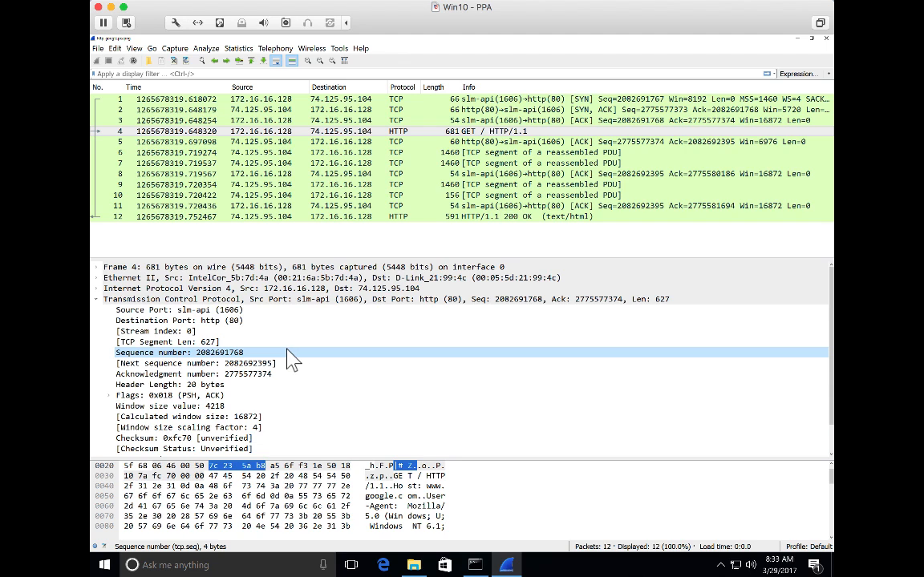
left_click(285, 365)
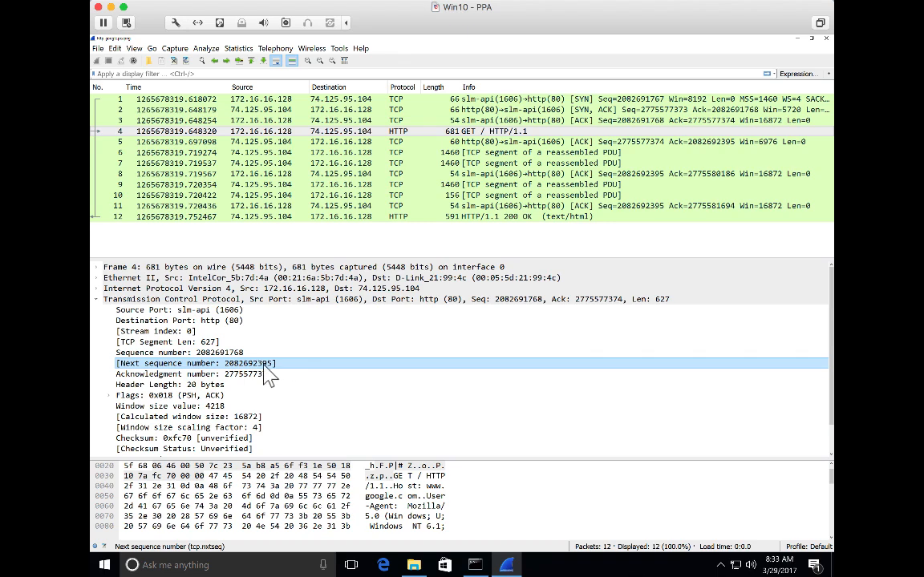
Step: Compare the acknowledgment number of packet 5 (ACK) with the next sequence number field of packet 4
left_click(213, 143)
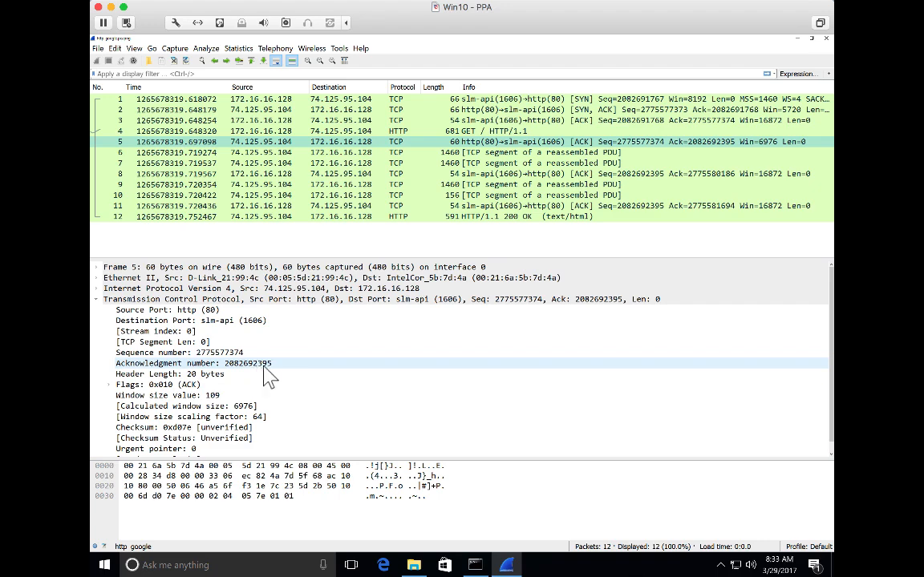
left_click(228, 132)
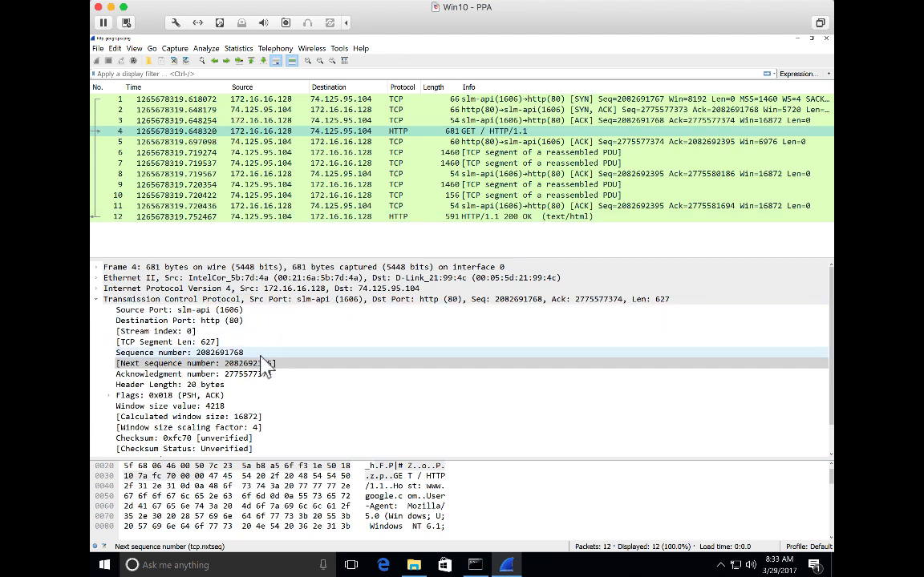
left_click(230, 363)
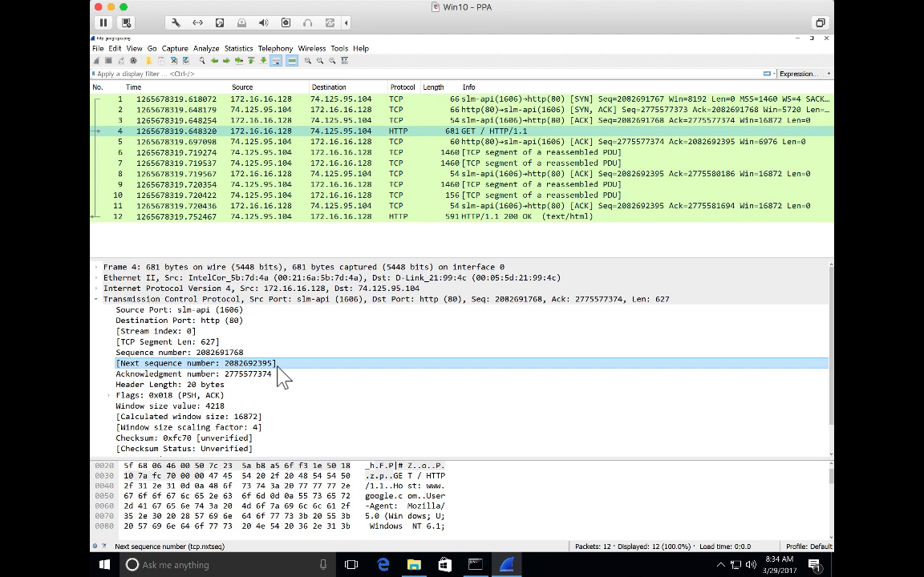
Step: Open the Calculator app and place its window clear of packet 4's sequence number fields
left_click(259, 564)
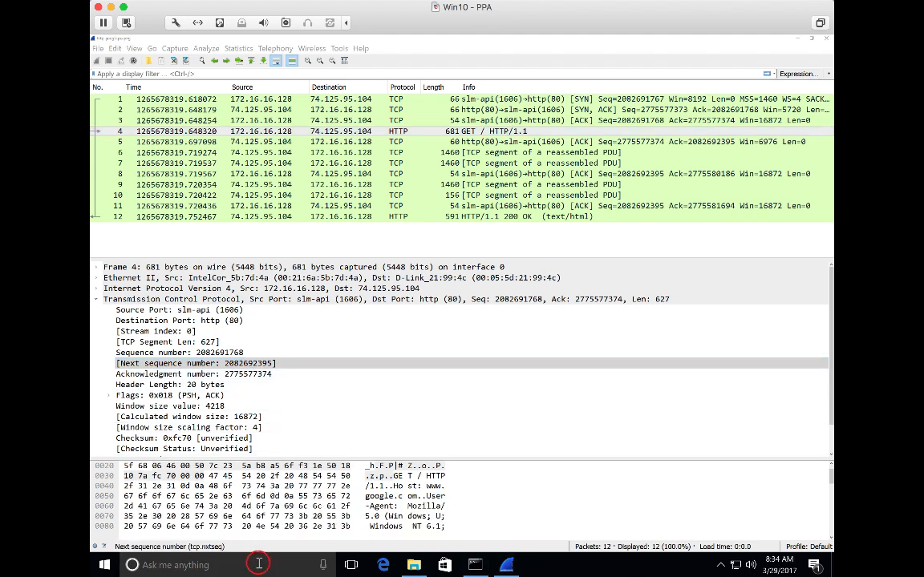
type("c")
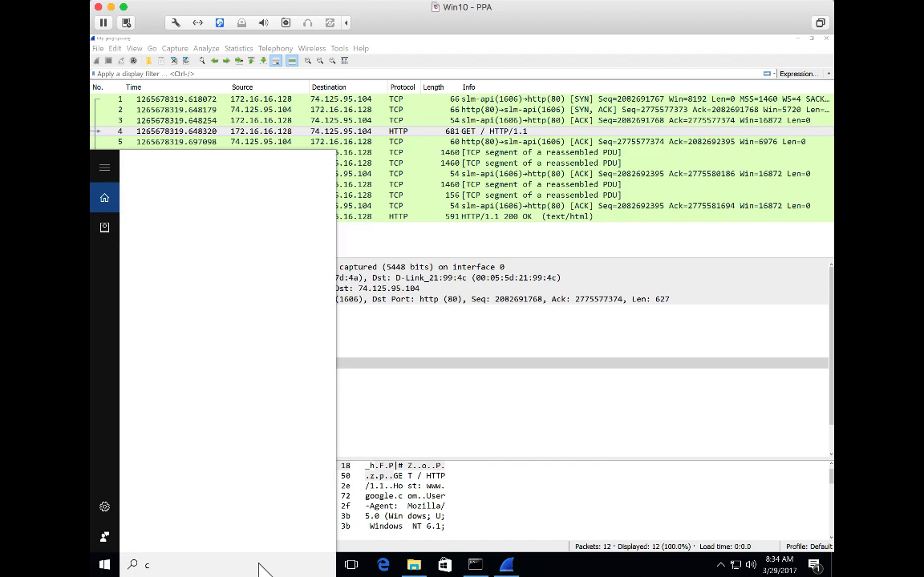
type("alc")
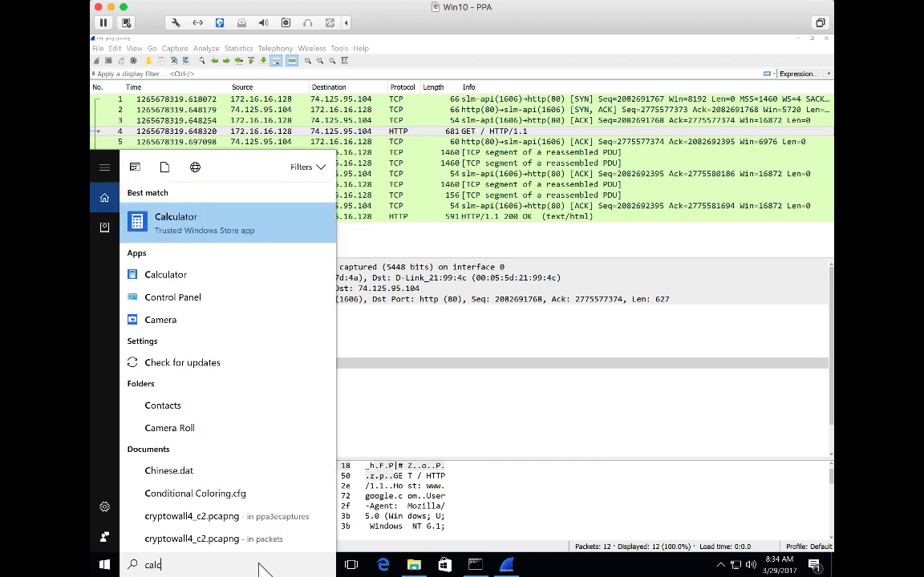
key("Return")
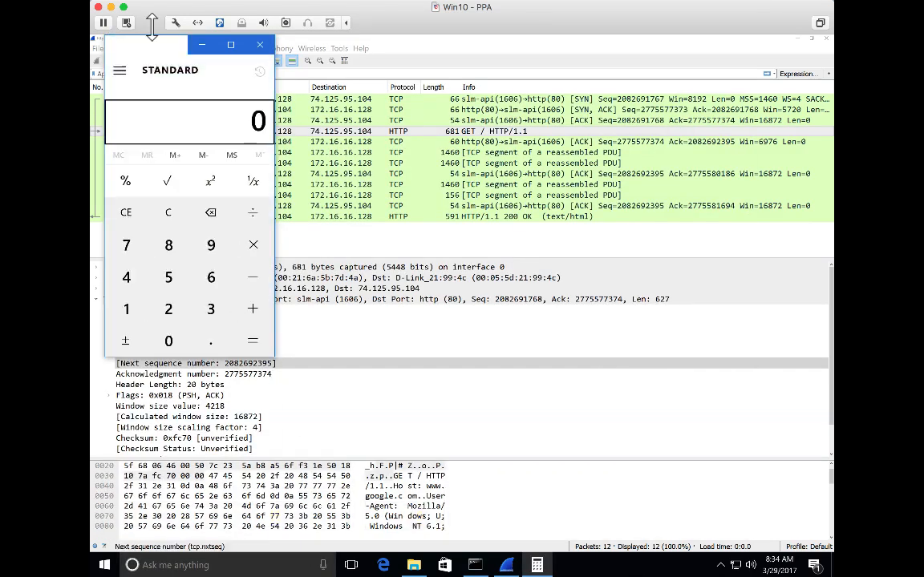
left_click_drag(169, 42, 469, 123)
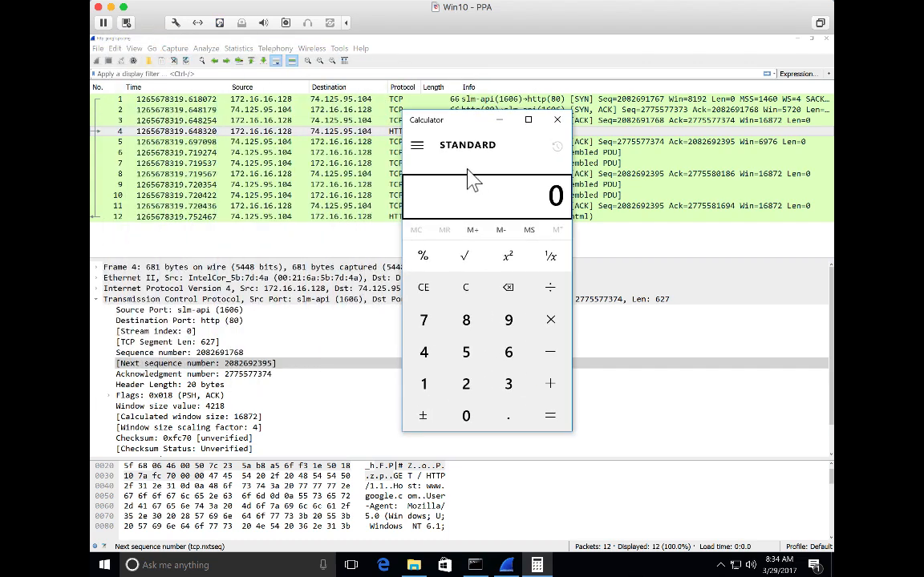
Step: Subtract 1768 from 2395, the last four digits of packet 4's sequence and next sequence numbers, and return to Wireshark
type("2395 ")
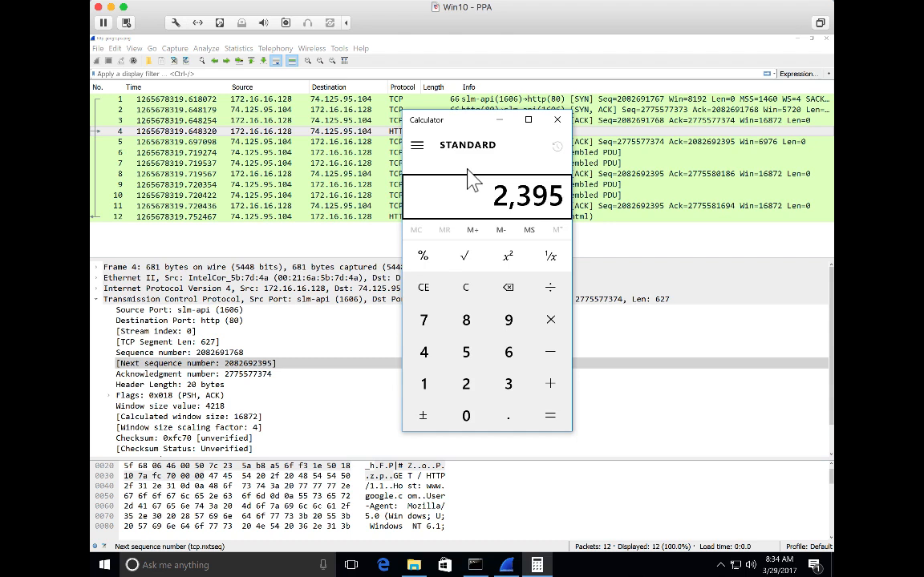
type("- 1,768")
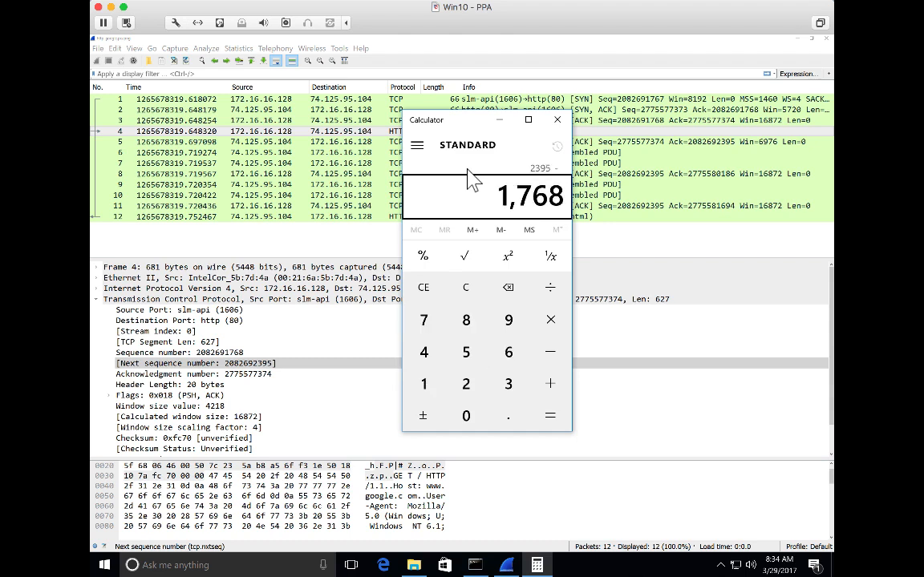
key("Return")
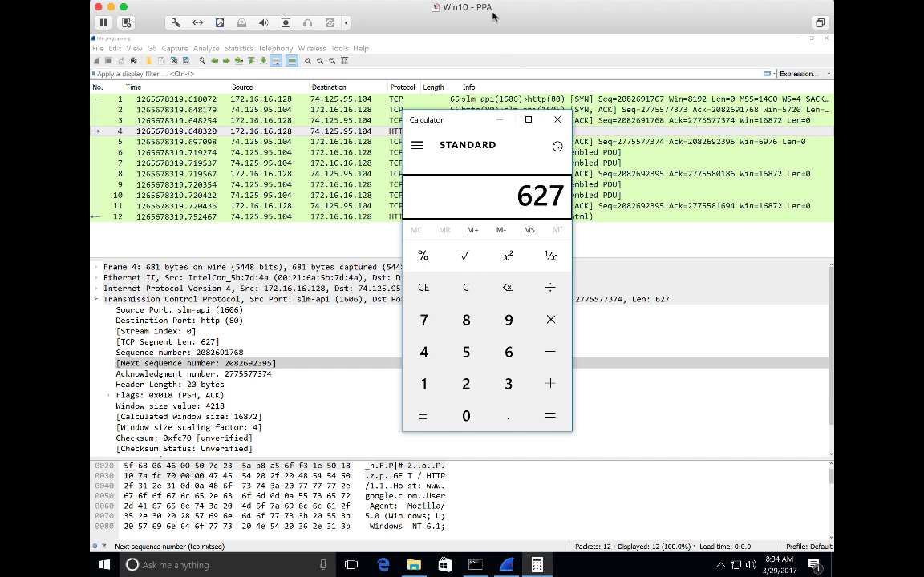
left_click(490, 43)
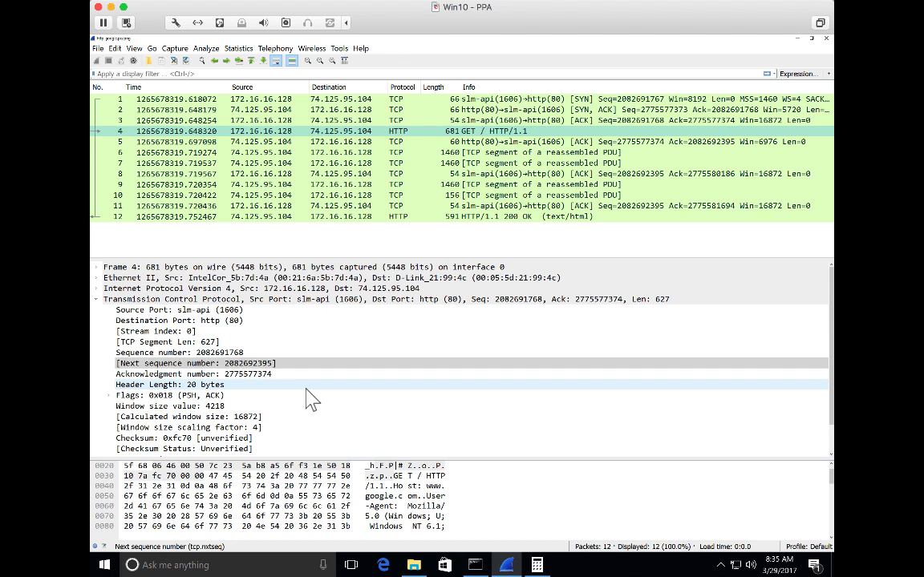
Step: Add packet 4's TCP Segment Len field as a column in the packet list
left_click(293, 365)
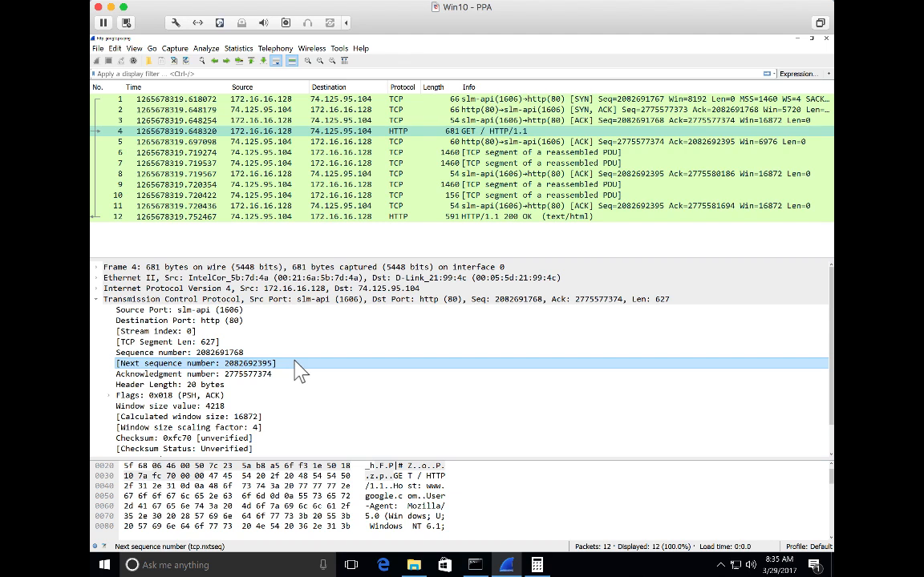
left_click(194, 343)
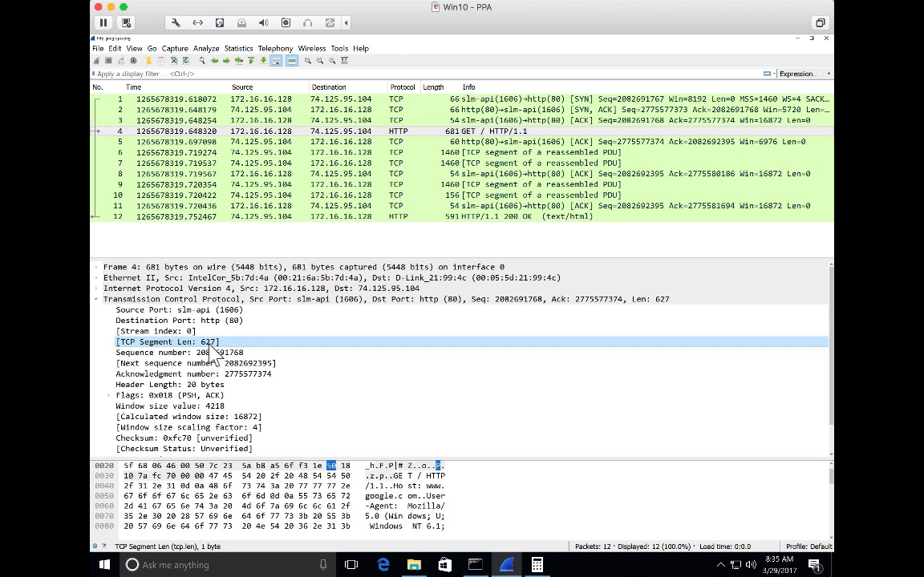
right_click(214, 346)
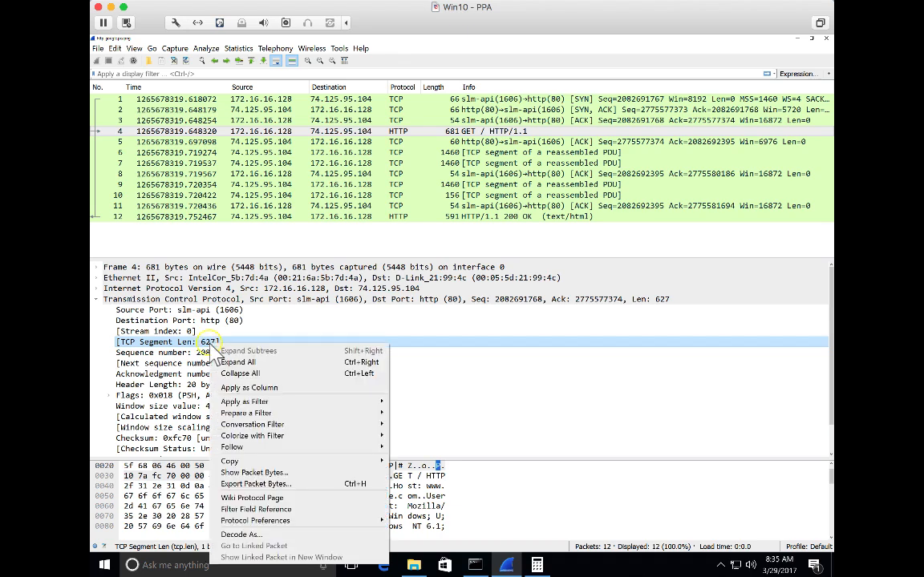
left_click(250, 387)
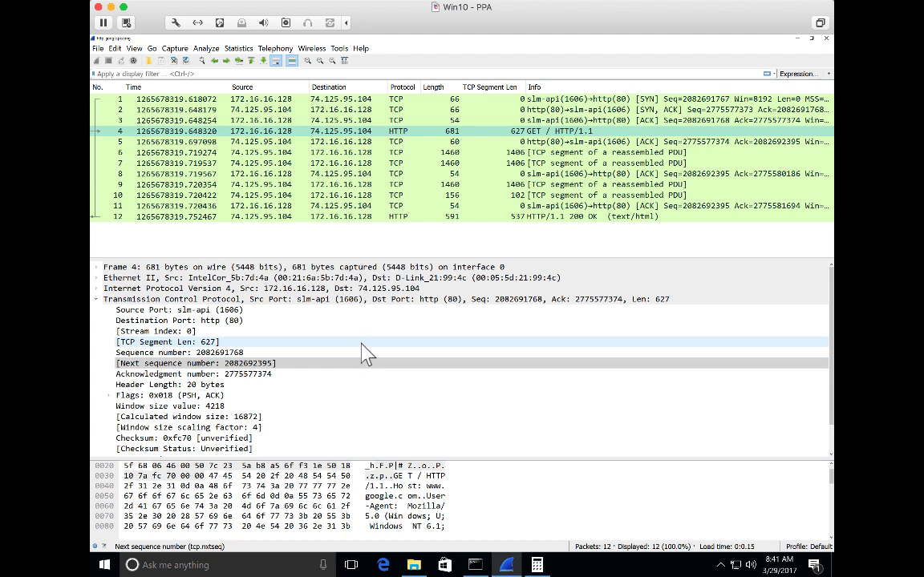
Step: Enable relative sequence numbers in the TCP protocol preferences and select packet 4's next sequence number field
left_click(120, 48)
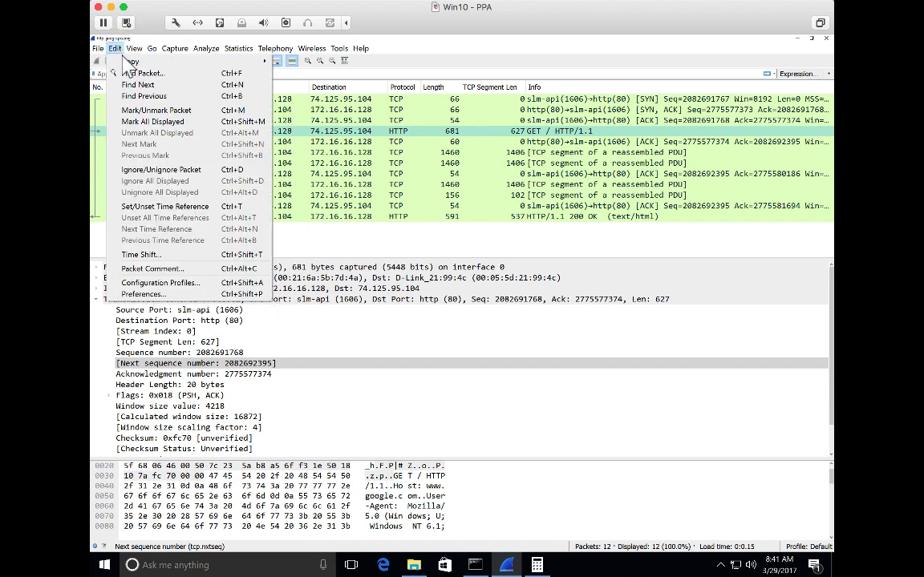
left_click(145, 294)
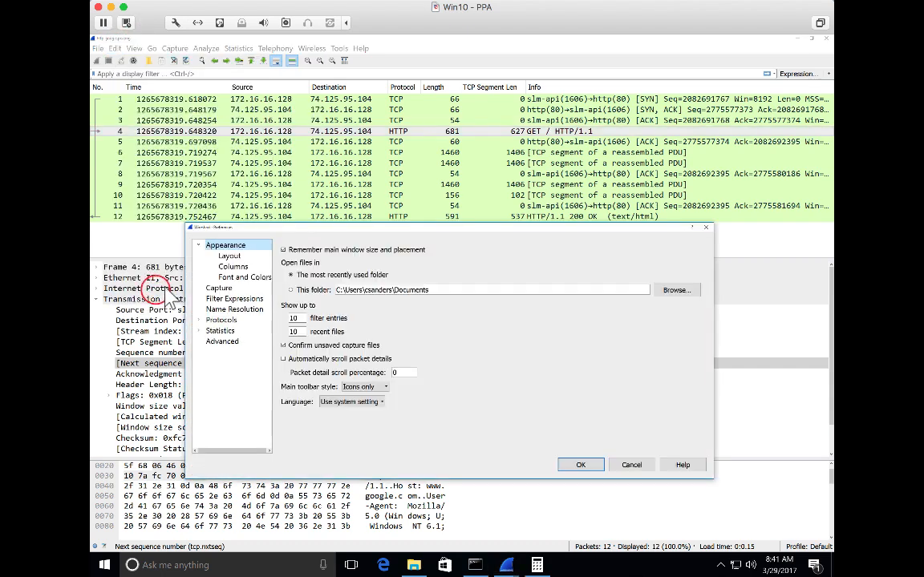
left_click(196, 319)
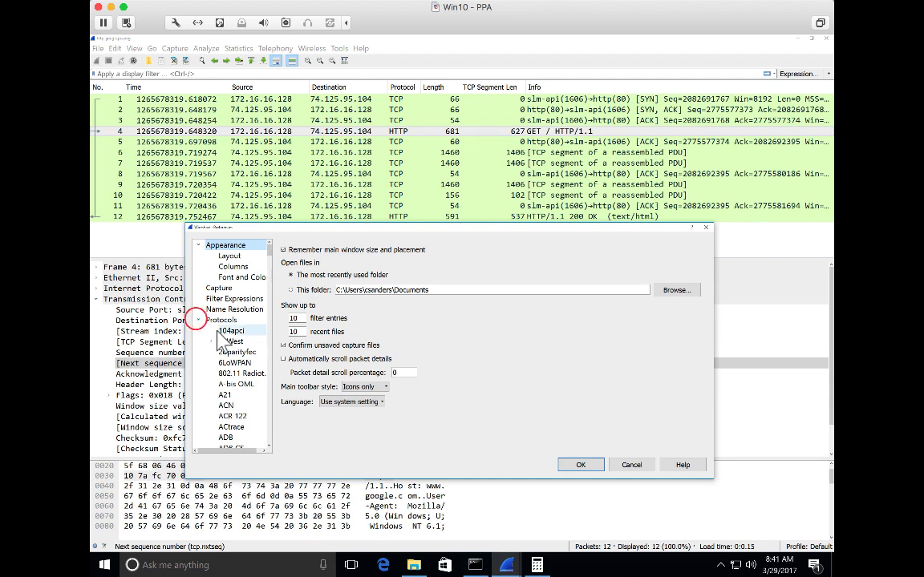
type("tcp")
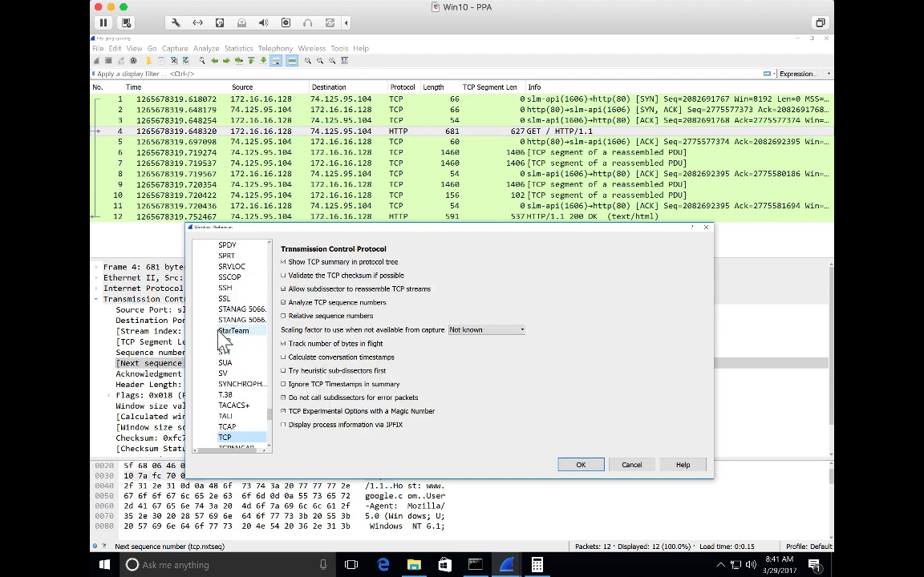
left_click(582, 465)
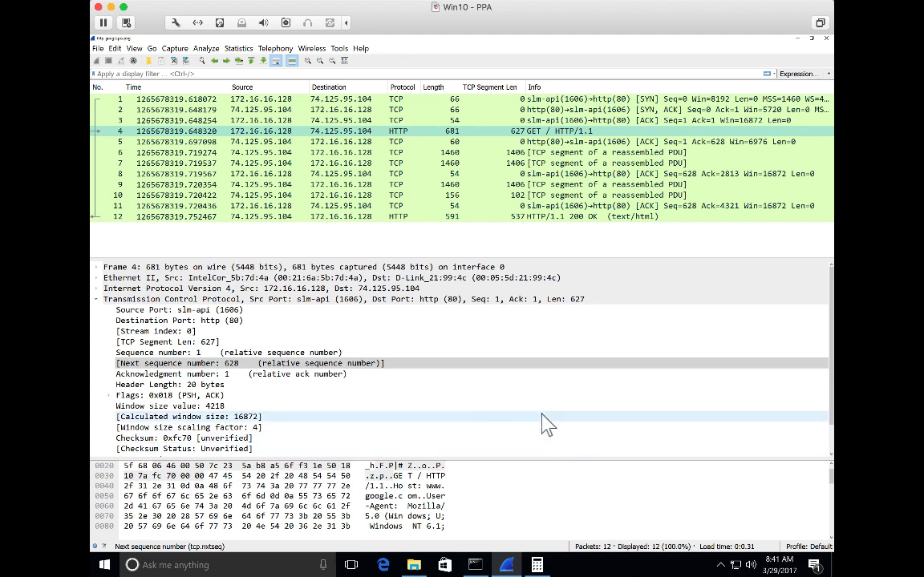
left_click(253, 365)
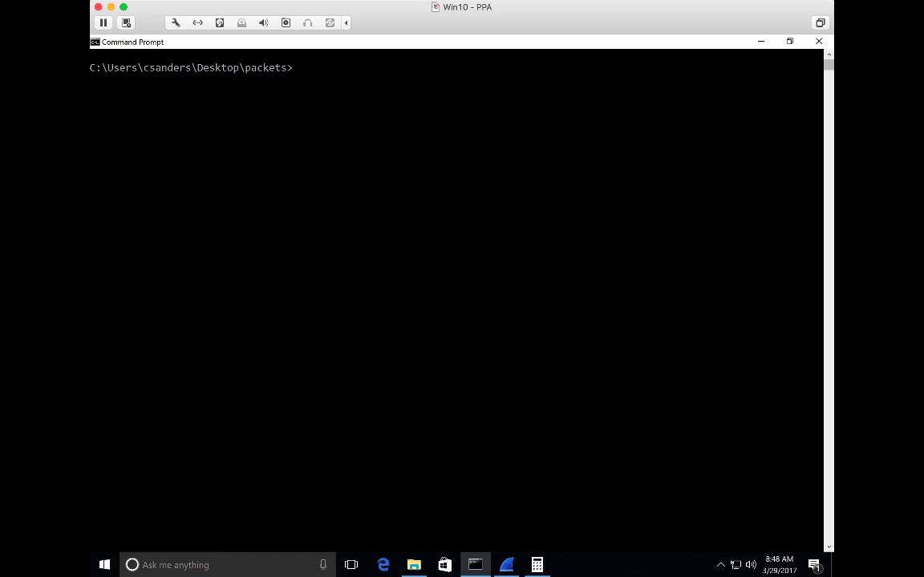
Step: In Command Prompt, run "tshark -r http_google.pcap -c 5" to list the first five packets of the capture
key("Up")
key("Up")
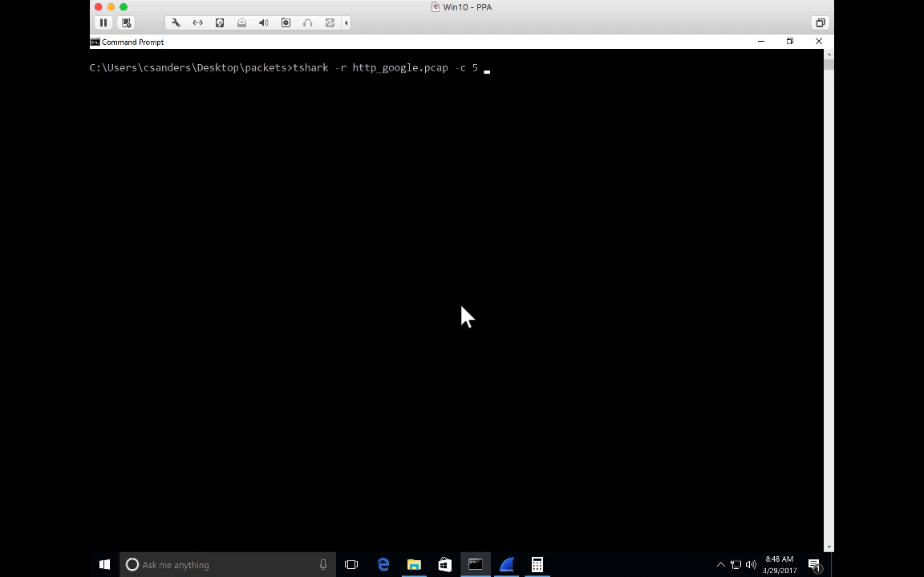
key("Return")
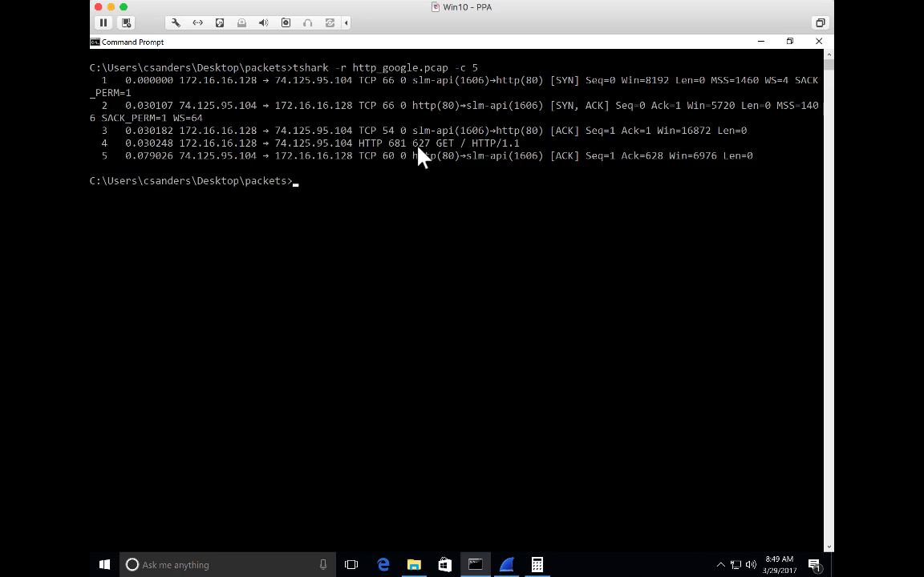
Step: Run "tshark -r http_google.pcap -c 5 -O TCP" to print the TCP header details of the first five packets
key("Up")
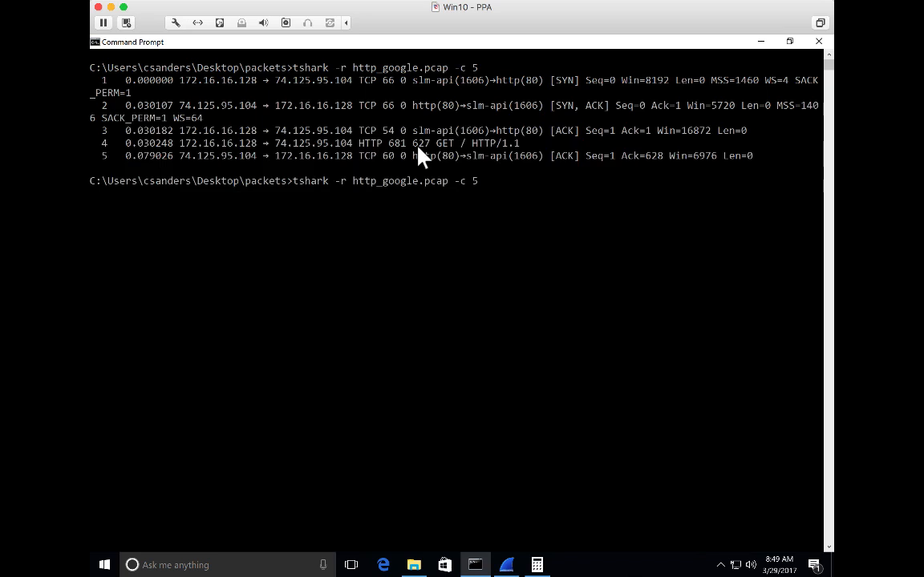
type("-O TCP")
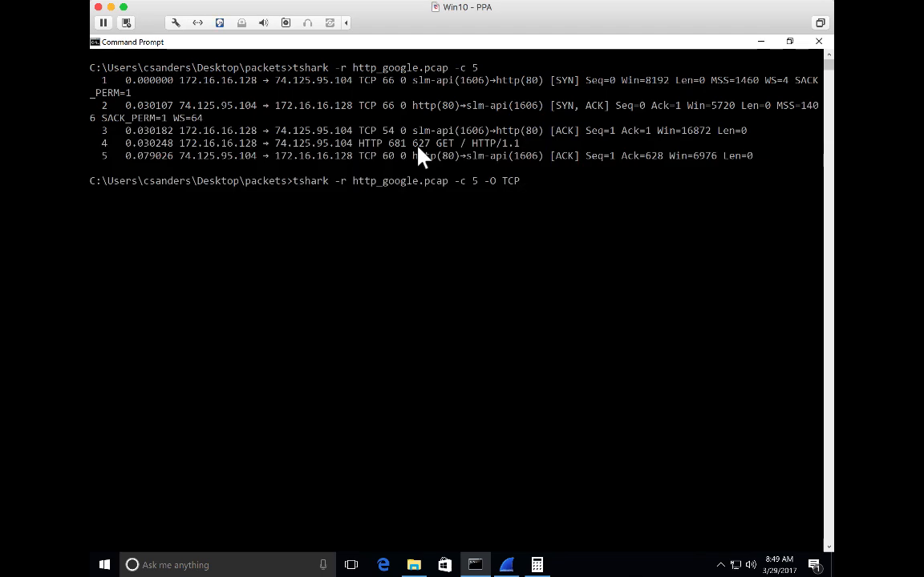
key("Return")
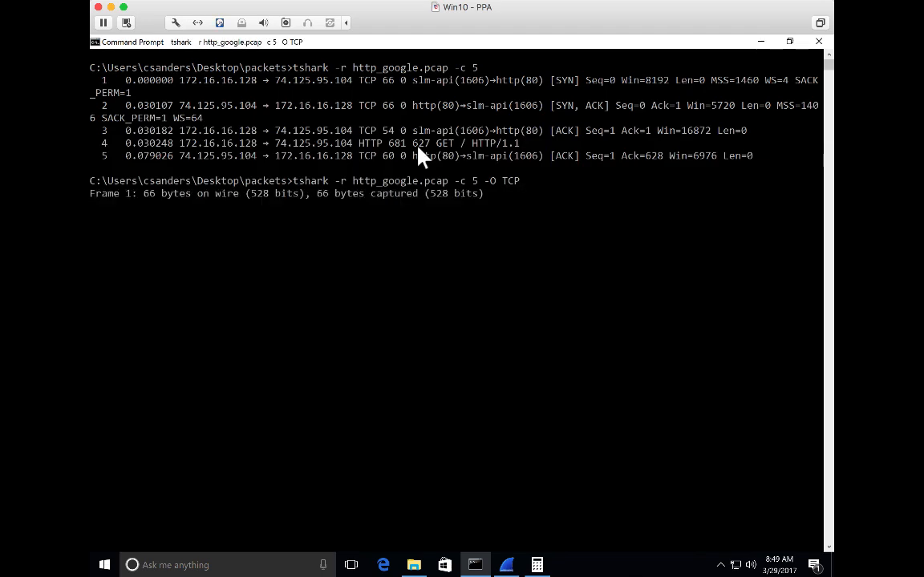